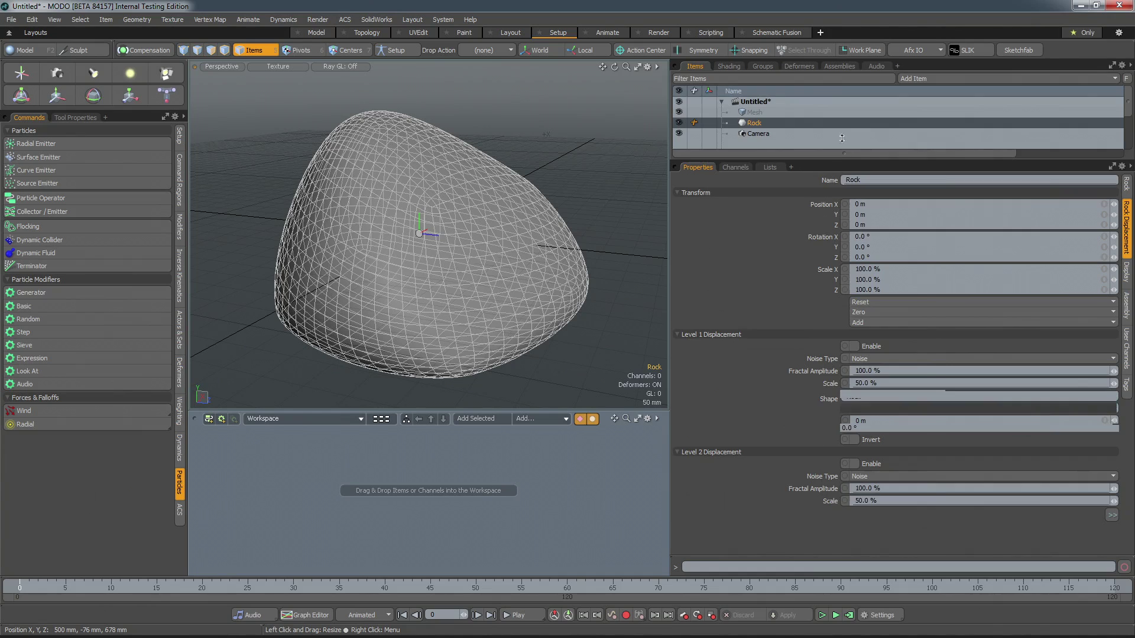
Step: Turn on the rock's Level 1 Displacement and zoom out to see the whole rock
drag(842, 138, 841, 94)
click(853, 303)
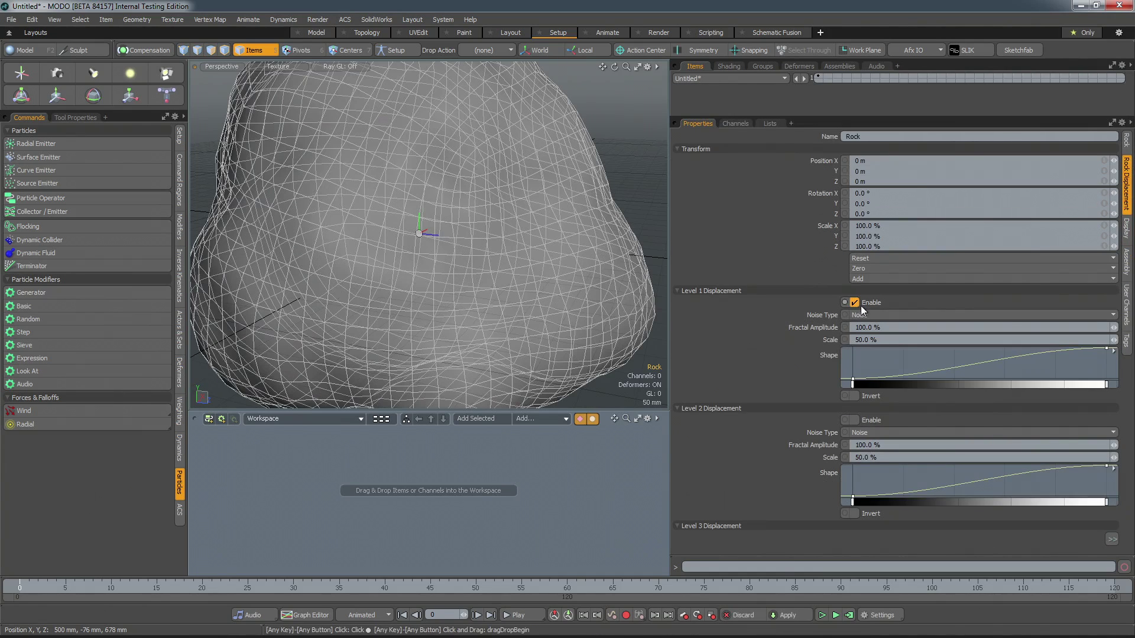
ctrl+alt+drag(378, 318, 386, 316)
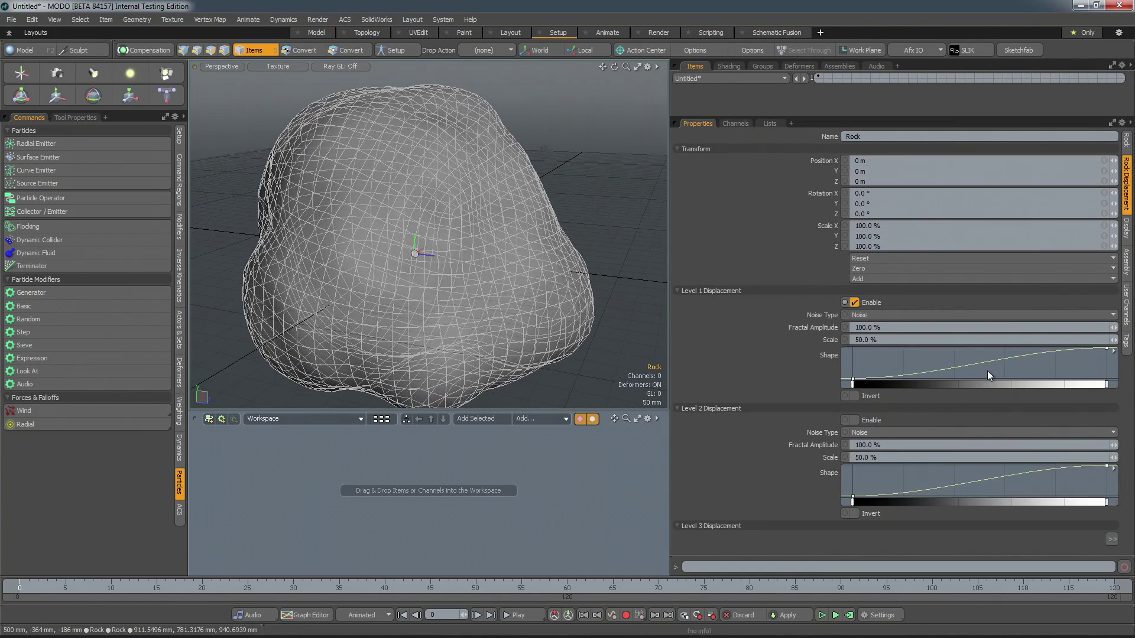
Step: Add two keys to the Level 1 Shape curve and drag them up to bulge the rock
click(942, 370)
click(1031, 355)
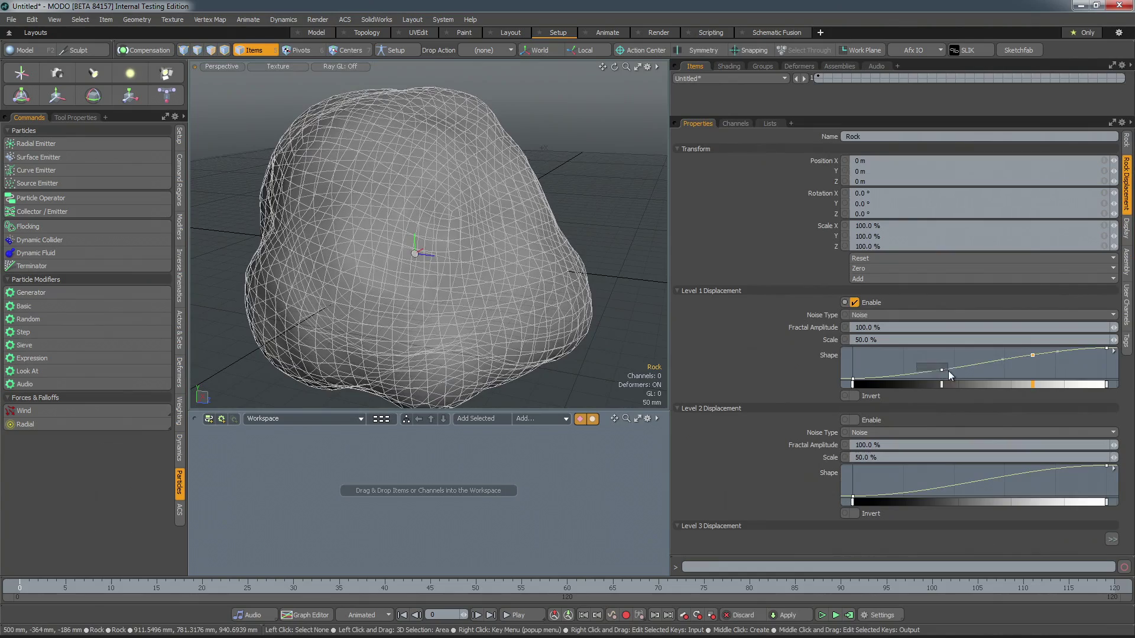
drag(905, 371, 906, 357)
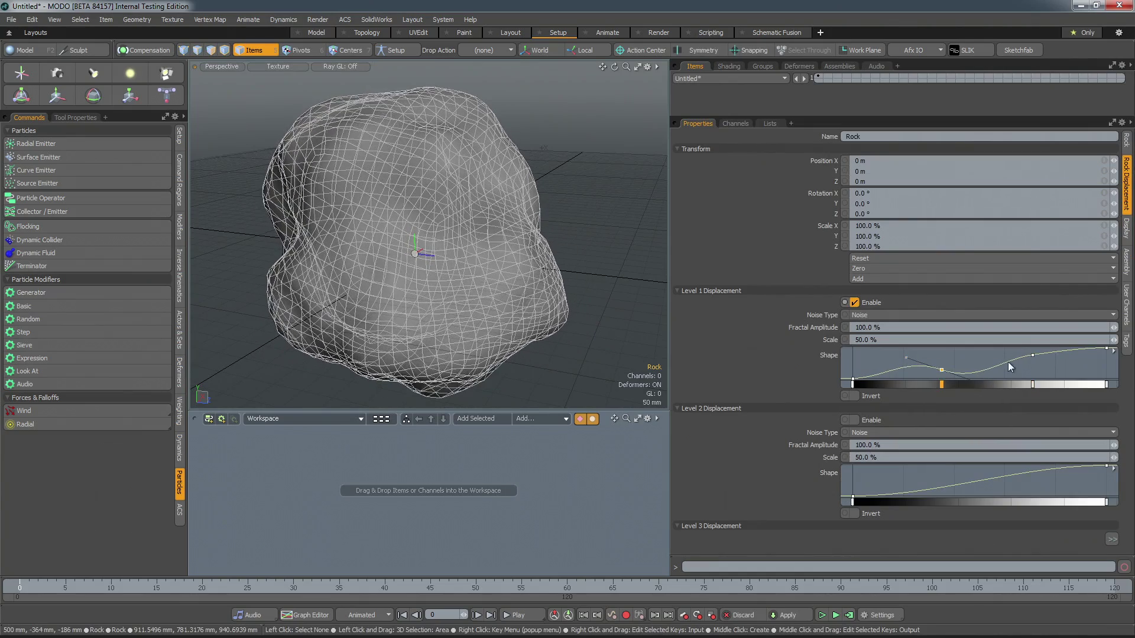
mouse_move(999, 360)
mouse_down()
mouse_move(1001, 350)
mouse_move(1021, 370)
mouse_move(999, 351)
mouse_up()
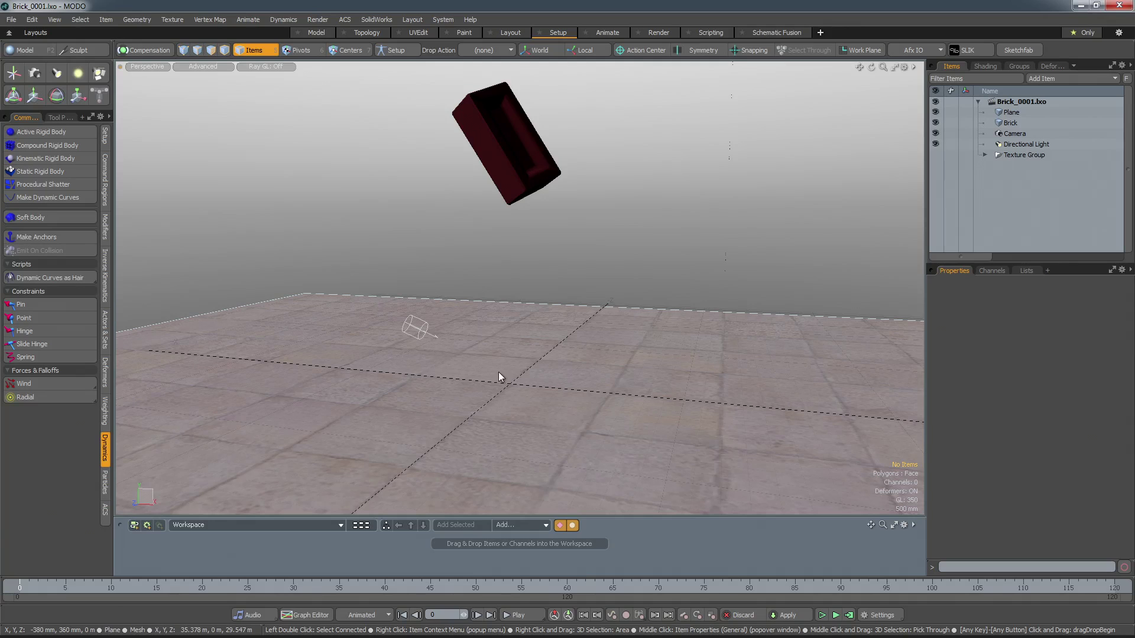
Step: Make the floor plane a Static Rigid Body, give the brick Procedural Shatter, and play
click(436, 323)
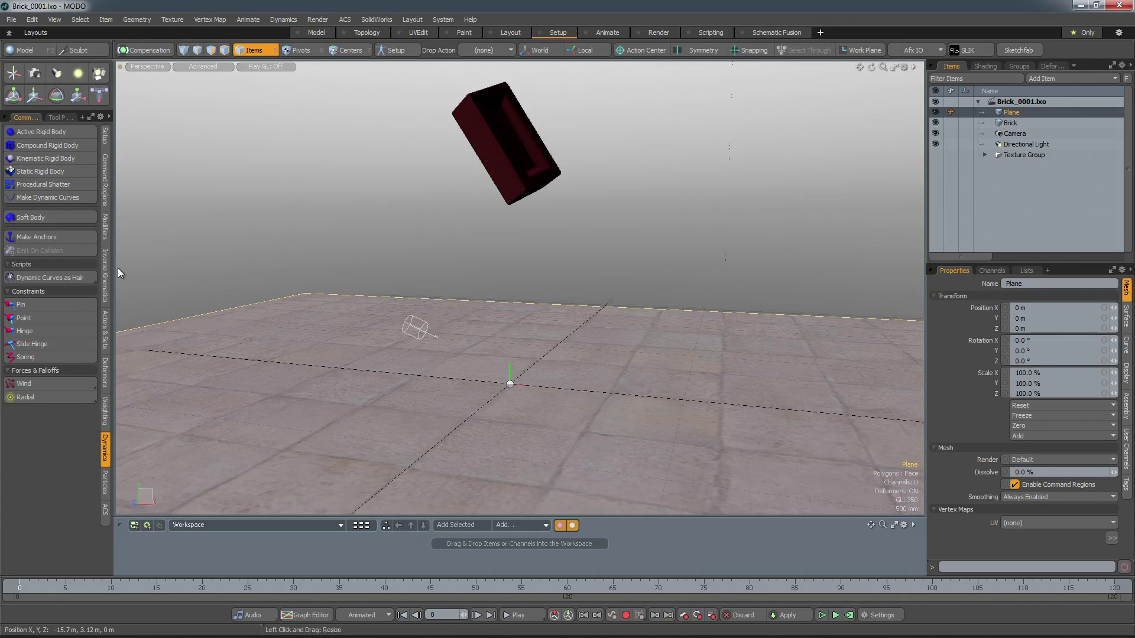
click(73, 175)
click(498, 175)
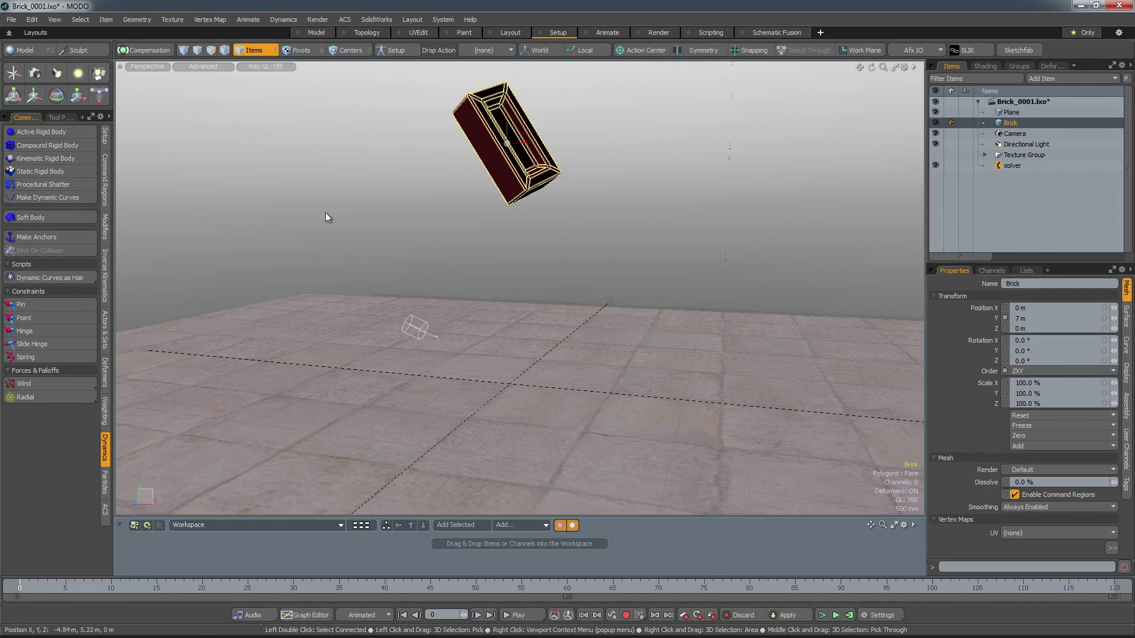
click(58, 185)
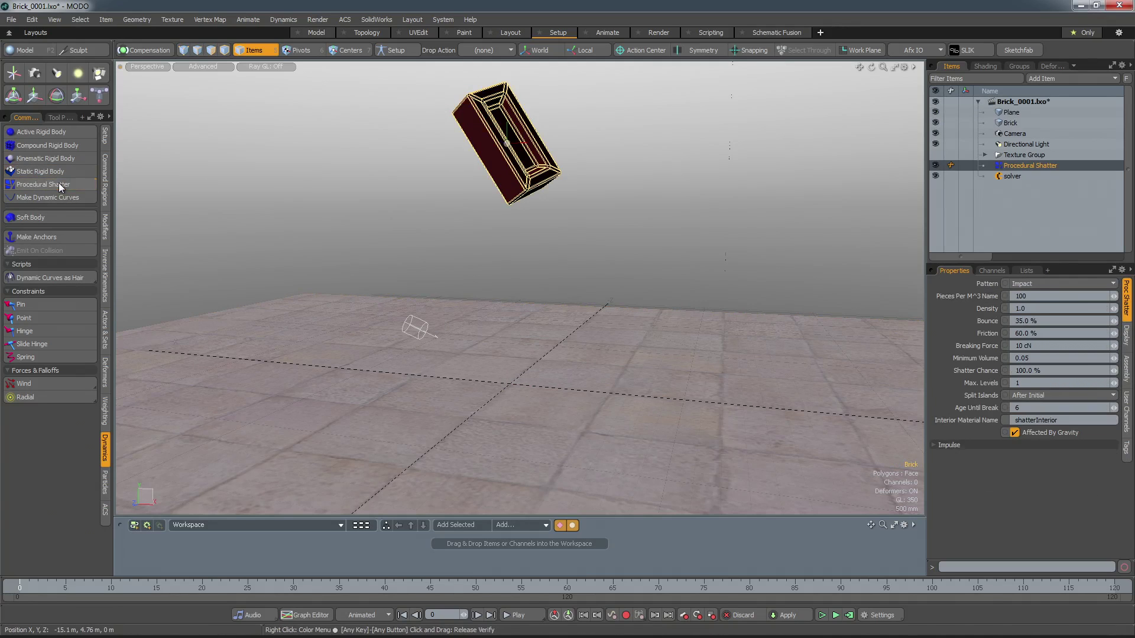
click(821, 616)
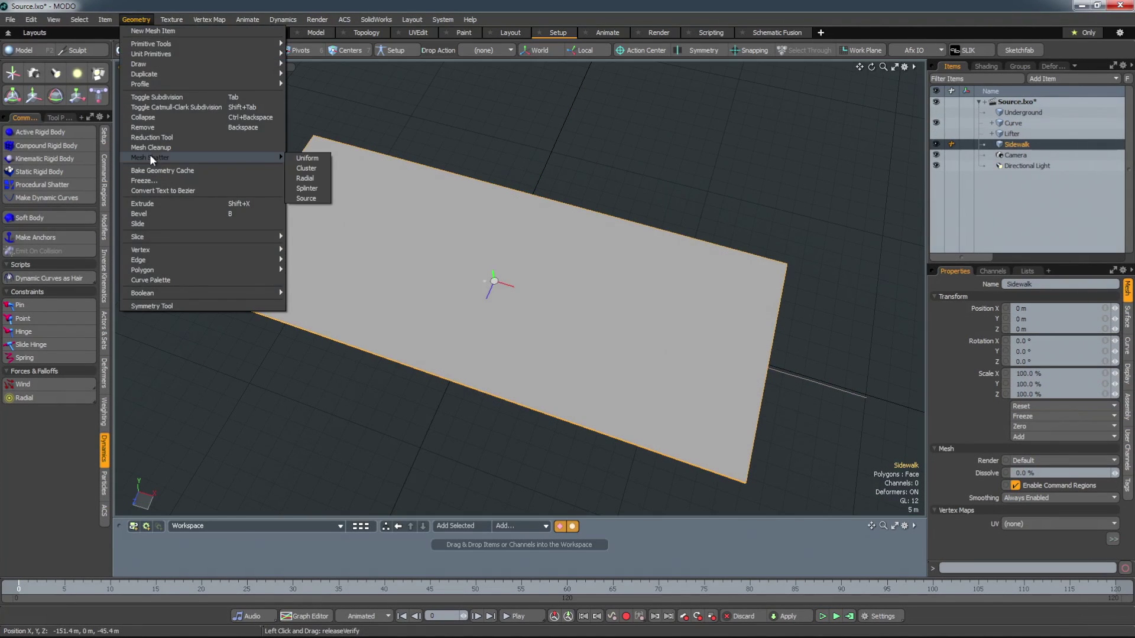
Step: Run Mesh Shatter > Source on the Sidewalk with pointSource set to Background
click(304, 198)
click(722, 116)
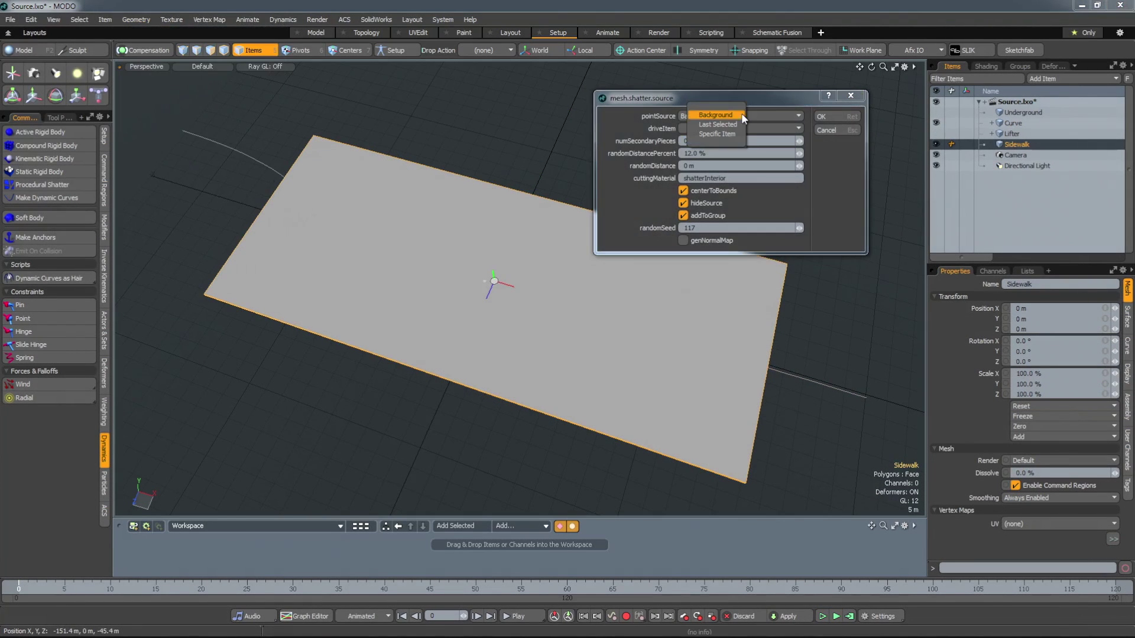
click(722, 114)
click(820, 118)
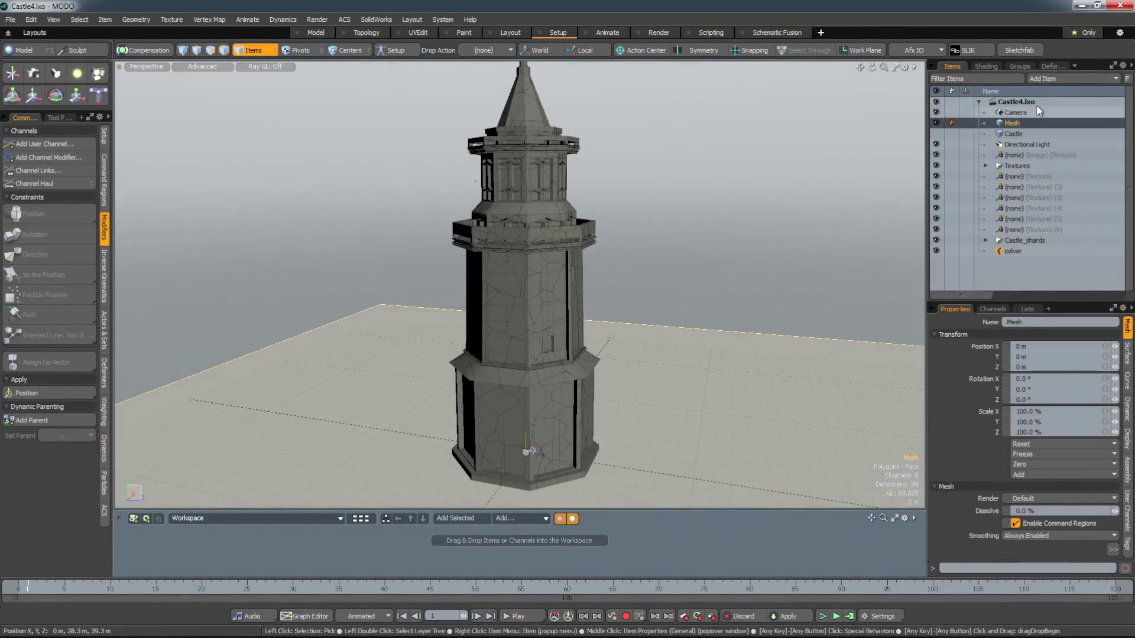
Step: Add a Constraint Modifier to the tower, keeping Make By Overlapping BBox as its method
click(1041, 79)
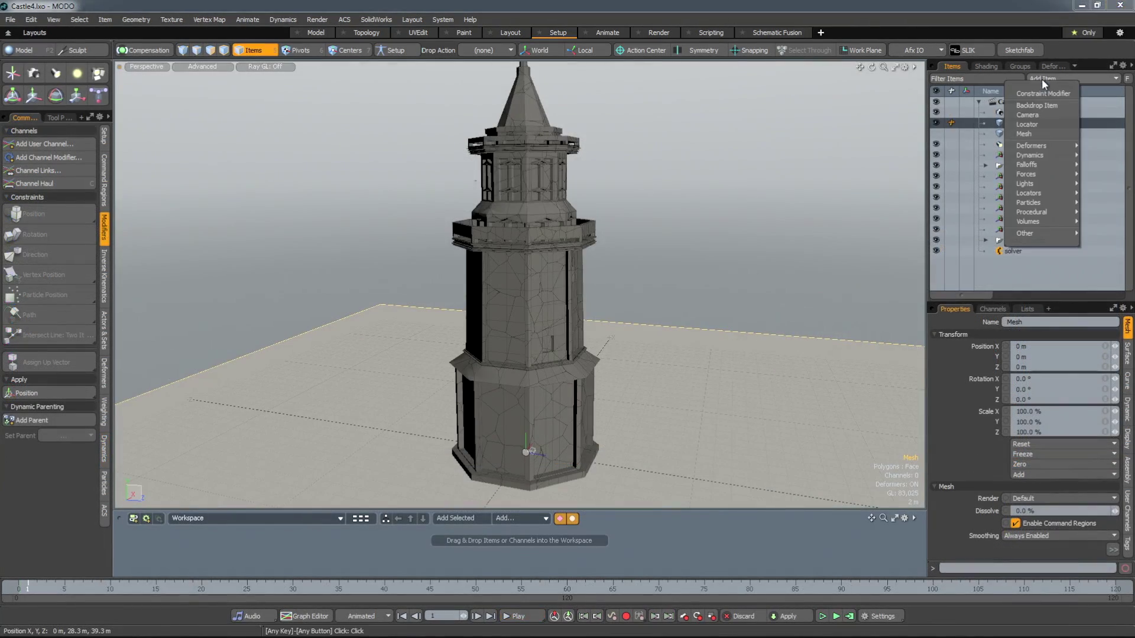
mouse_move(1047, 156)
mouse_move(976, 185)
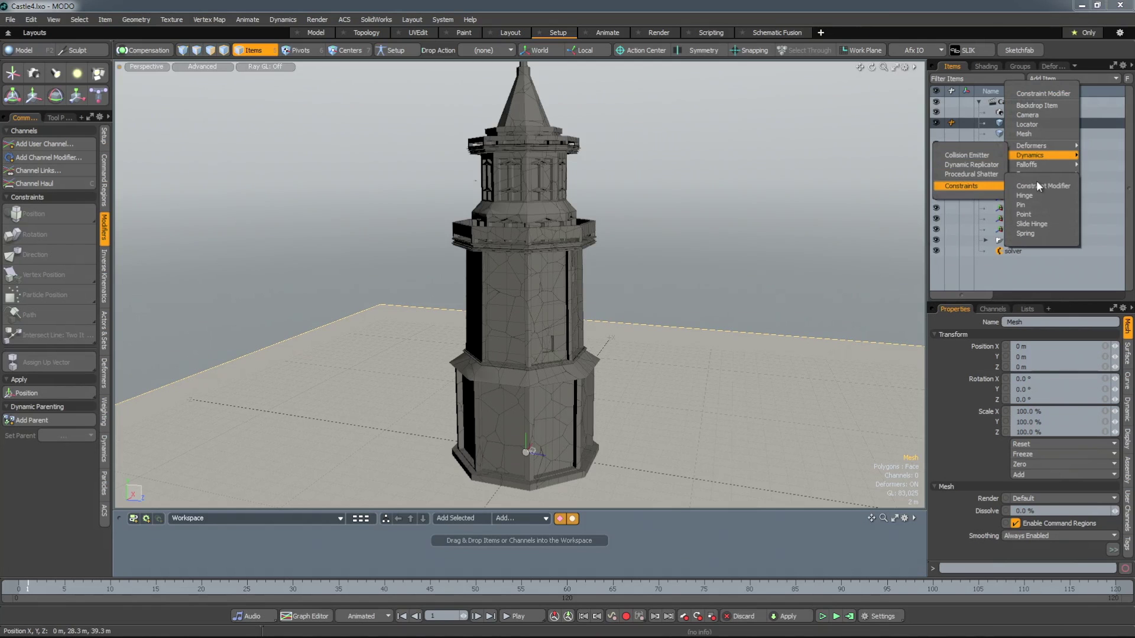
click(1037, 183)
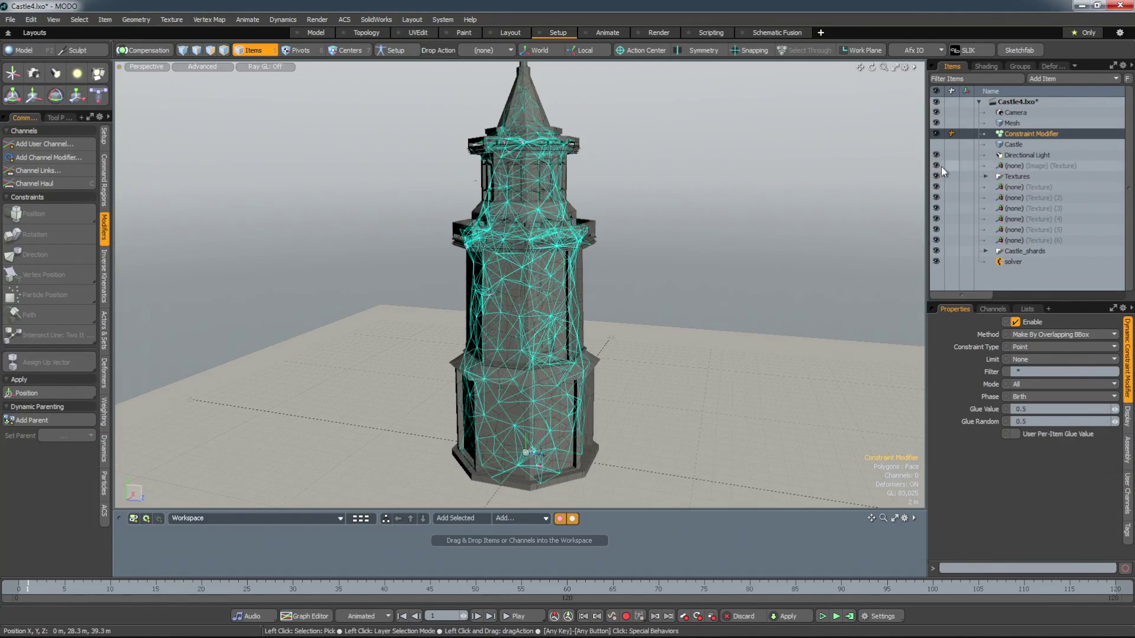
click(1059, 332)
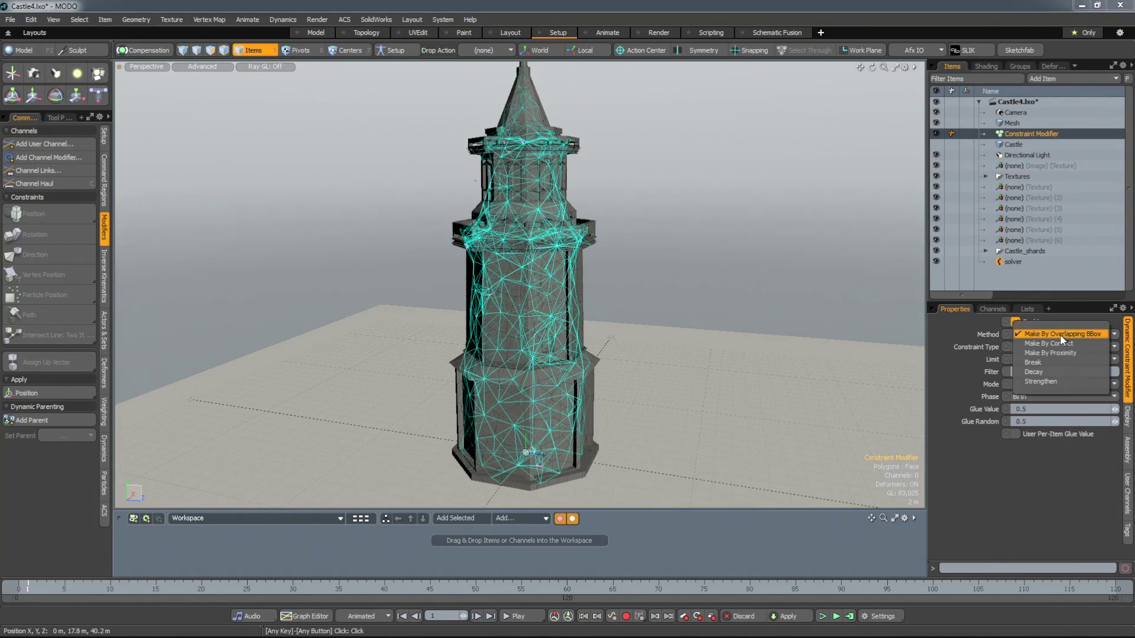
click(1058, 349)
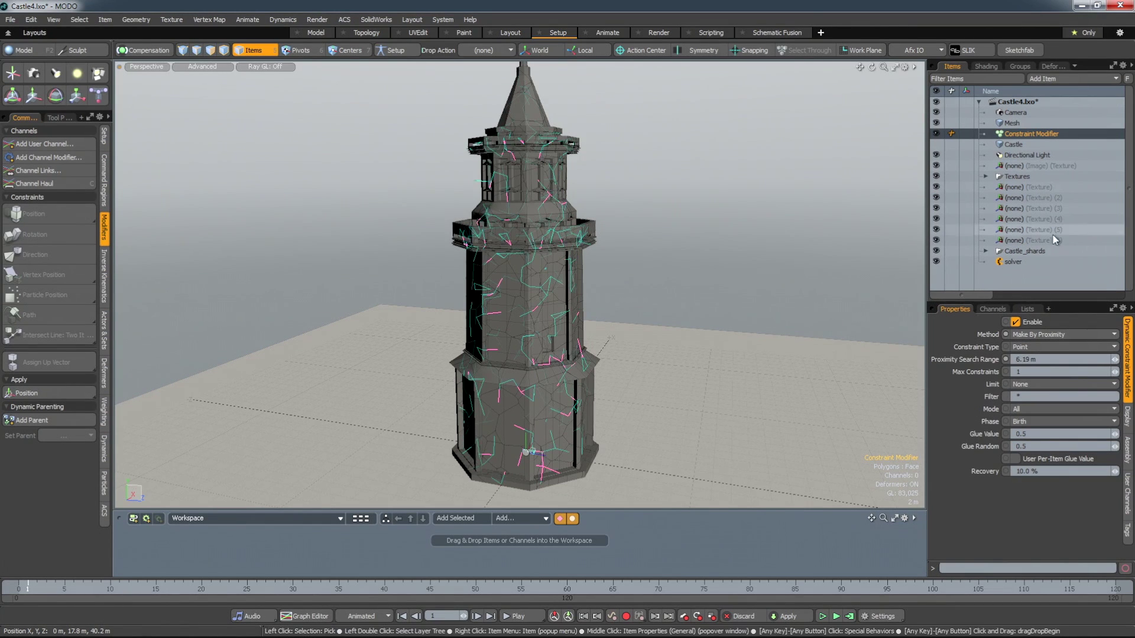
click(1062, 335)
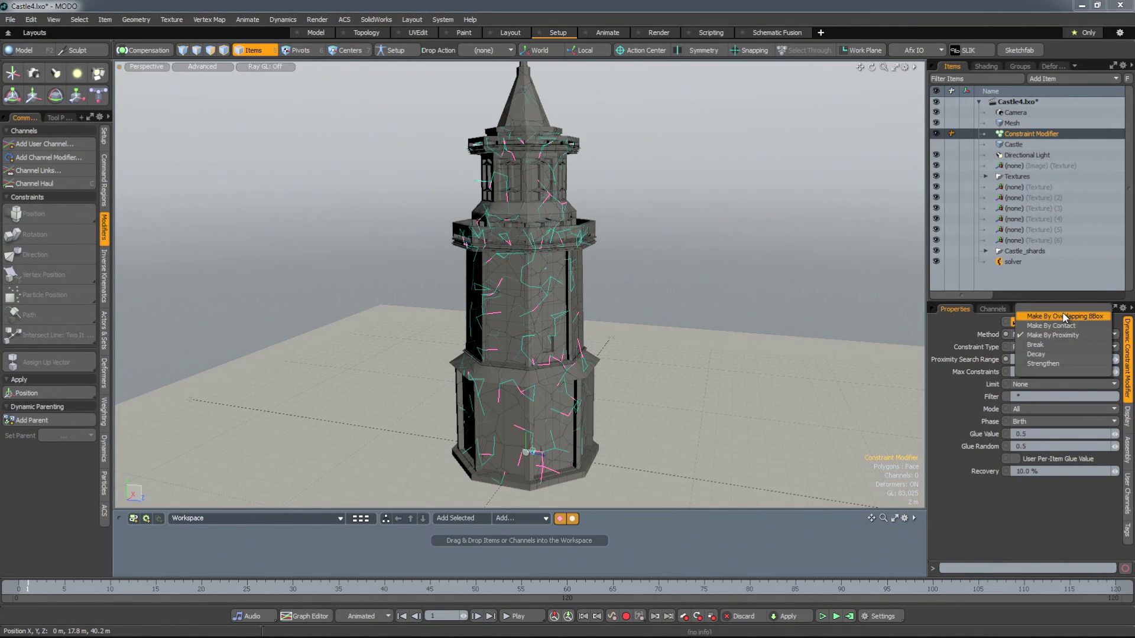
click(1059, 316)
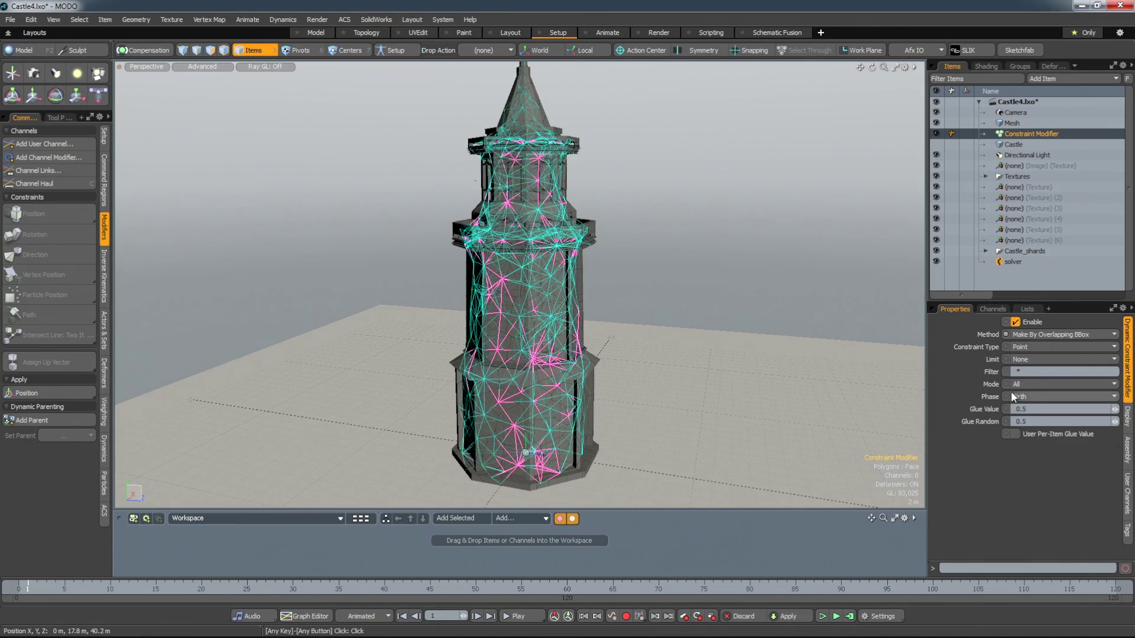
Step: Set the constraint modifier's mode to Area with a value of 200
click(1043, 403)
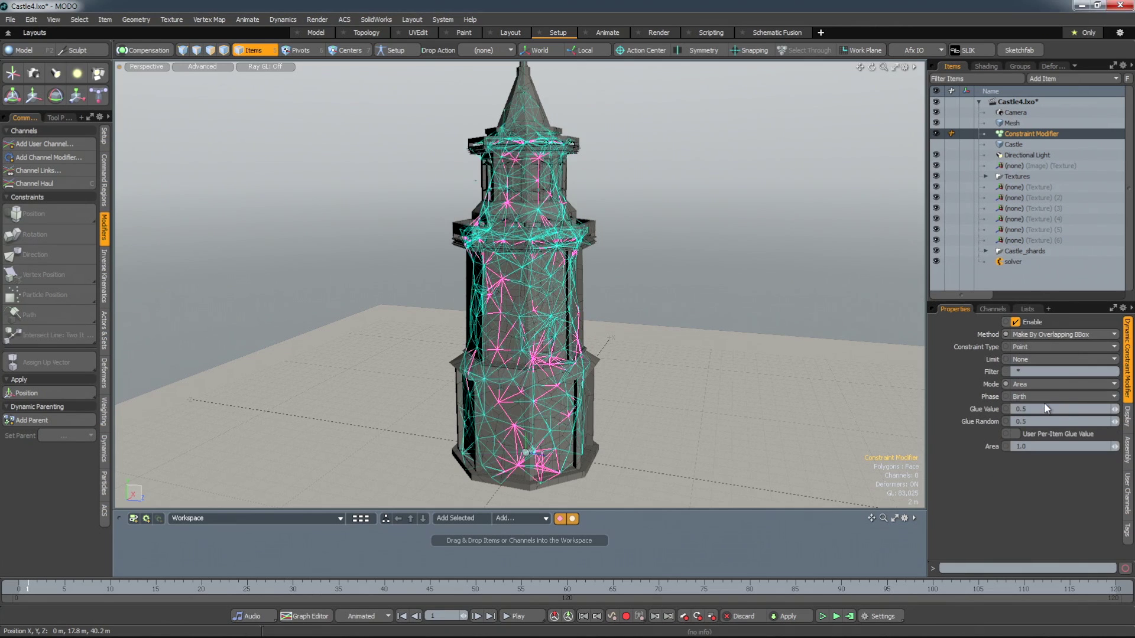
click(1018, 409)
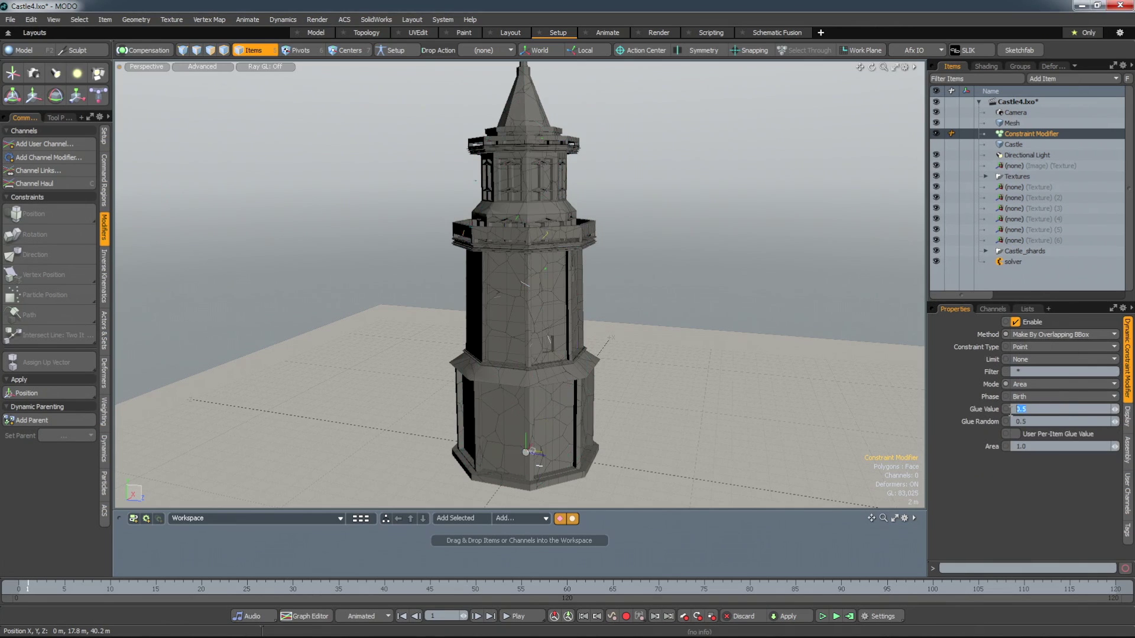
click(1029, 446)
text(200)
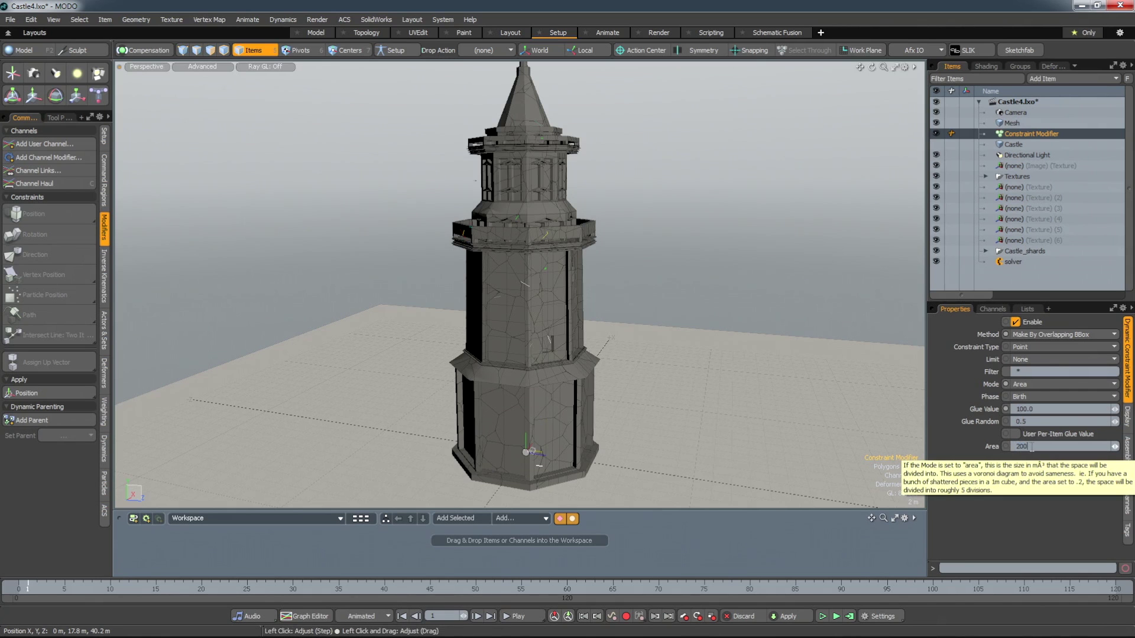
key(Return)
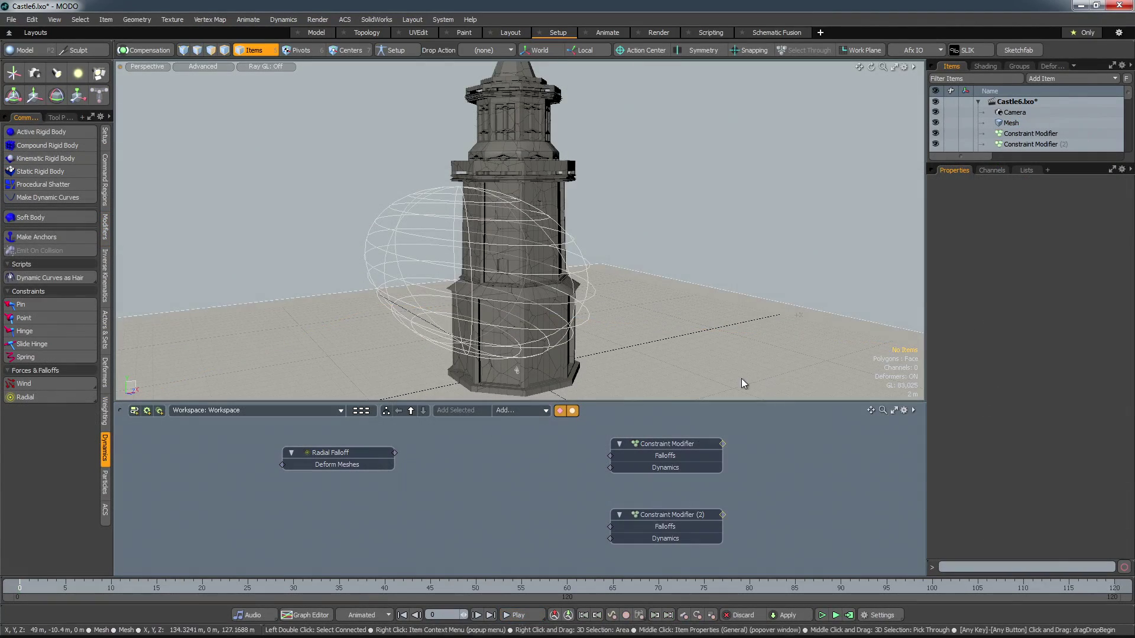
Step: Set Constraint Modifier (2) to Break, wire in the Radial Falloff, and play the collapse
click(657, 515)
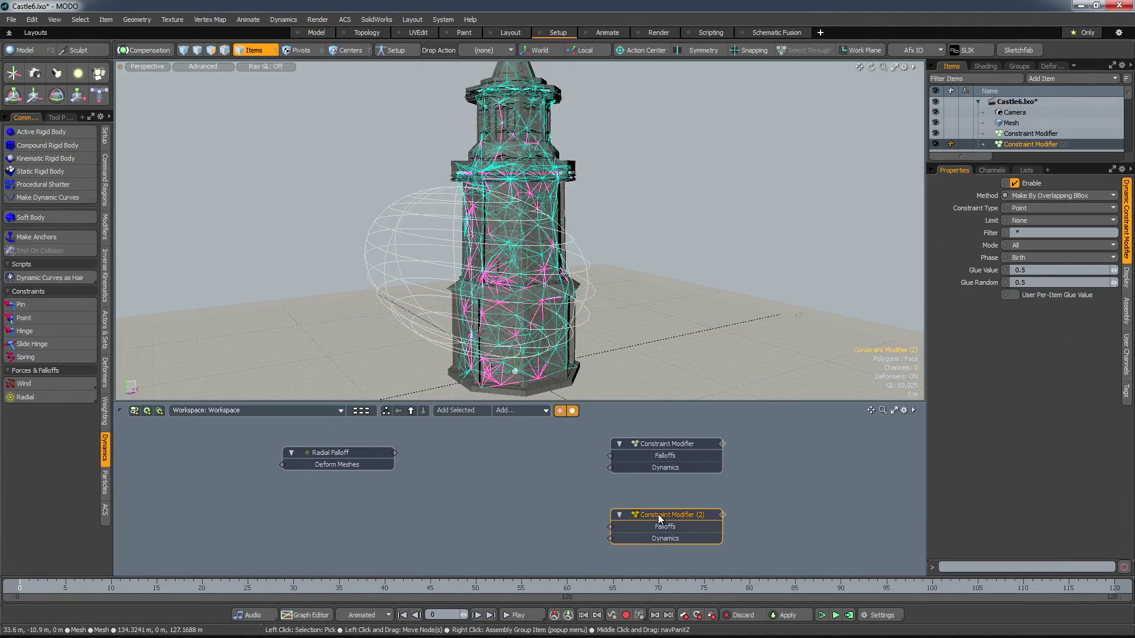
click(1030, 196)
click(1024, 223)
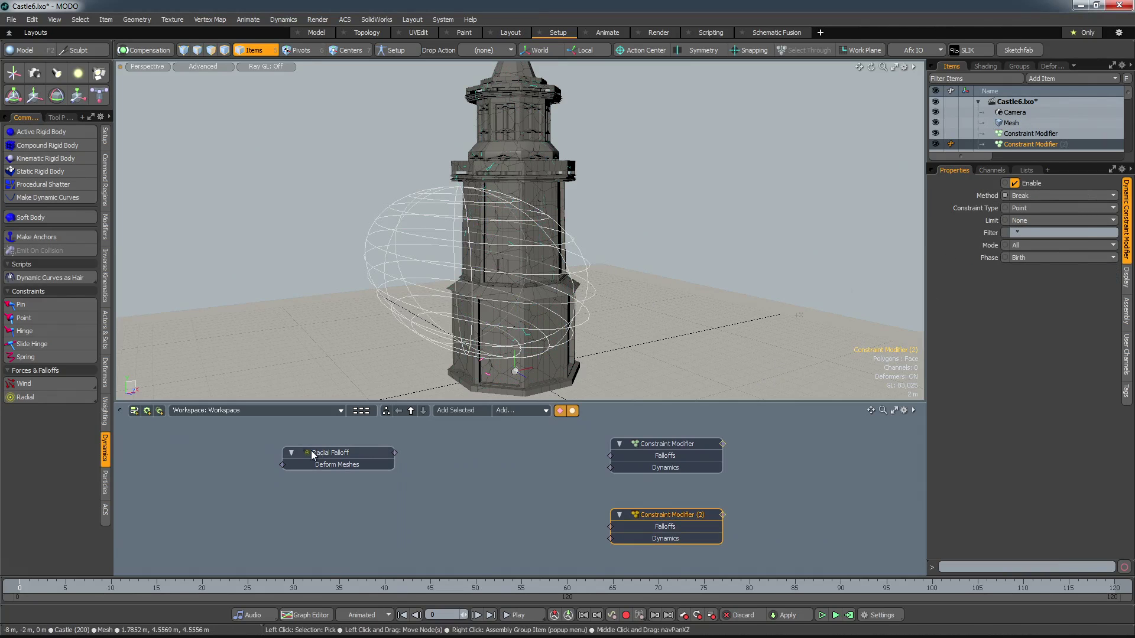
drag(395, 454, 632, 526)
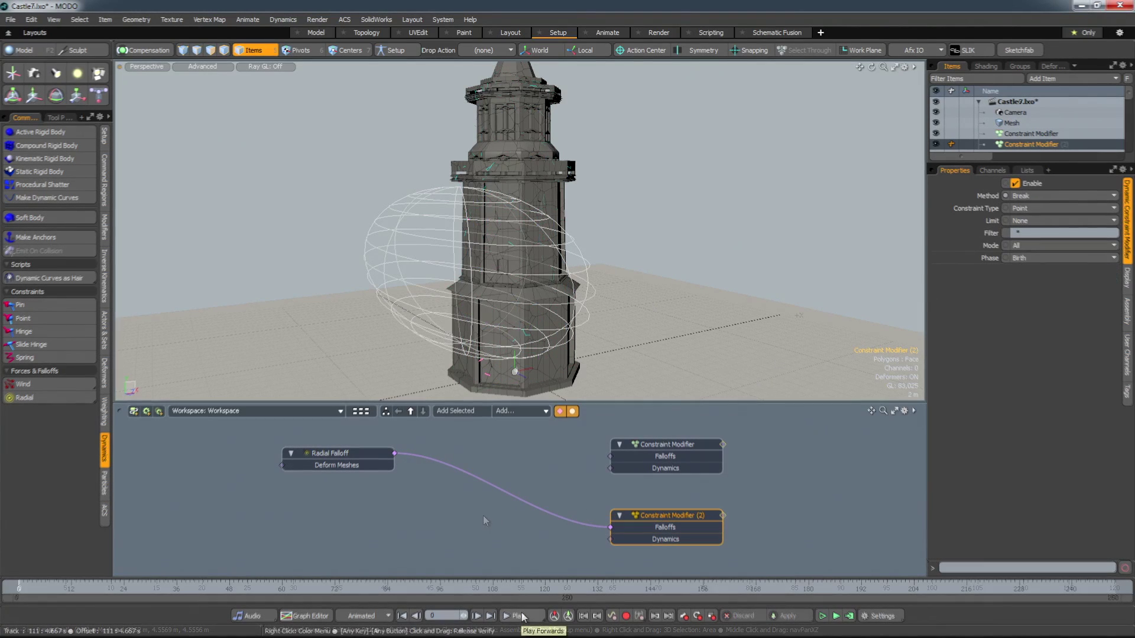
click(519, 615)
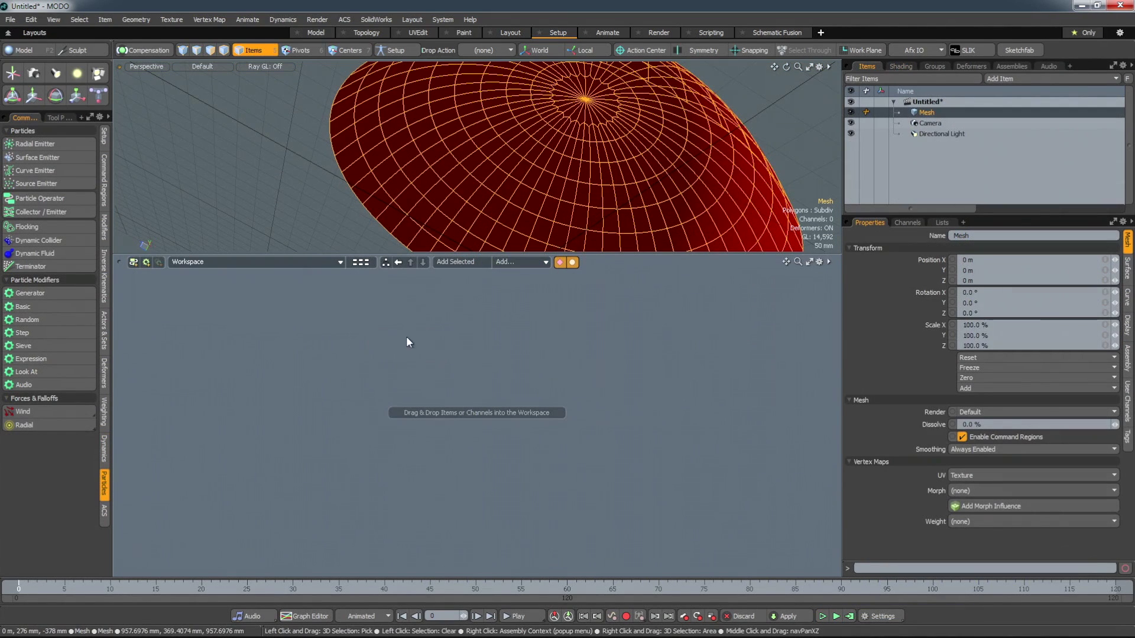
Step: Place the sphere Mesh in the schematic and chain it to a Surface Emitter and Particle Simulation
click(448, 262)
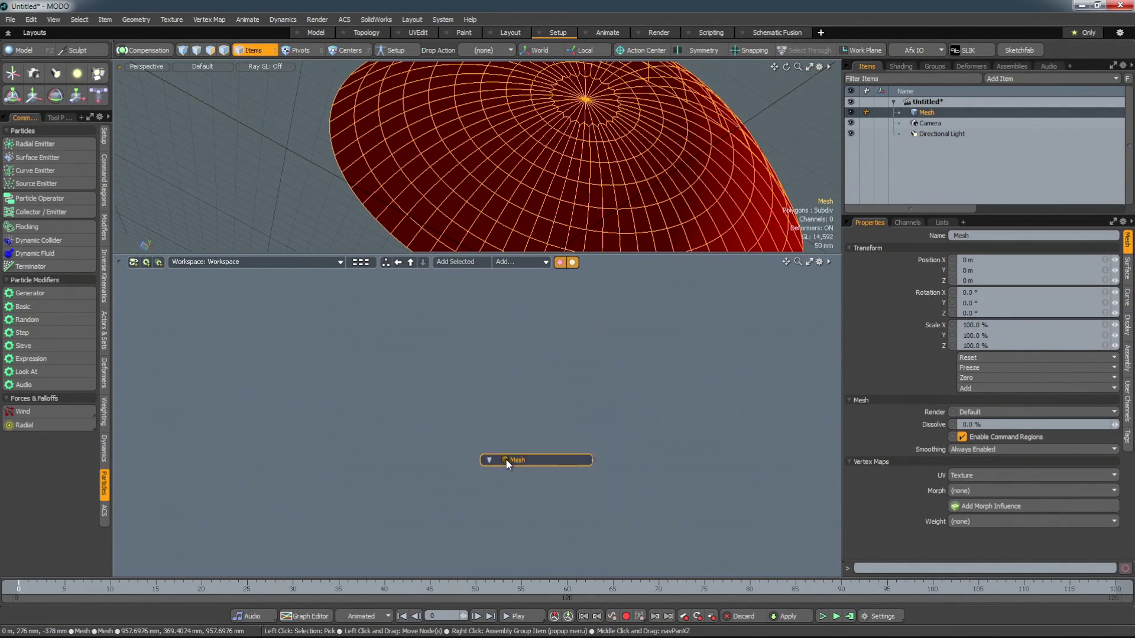
drag(505, 460, 256, 356)
click(36, 157)
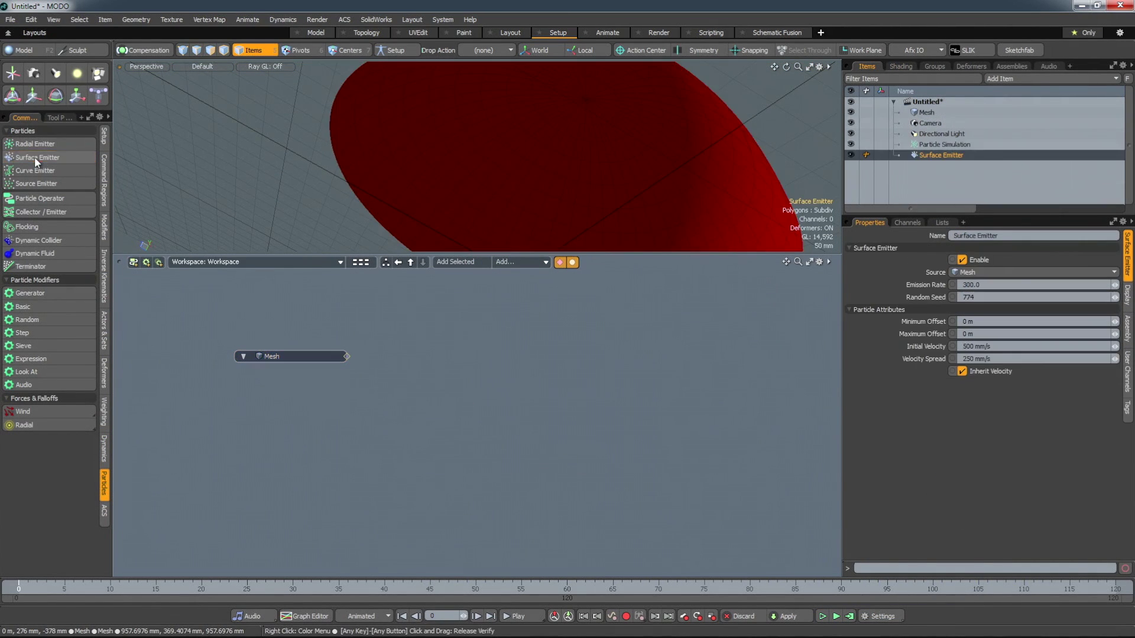
double_click(346, 356)
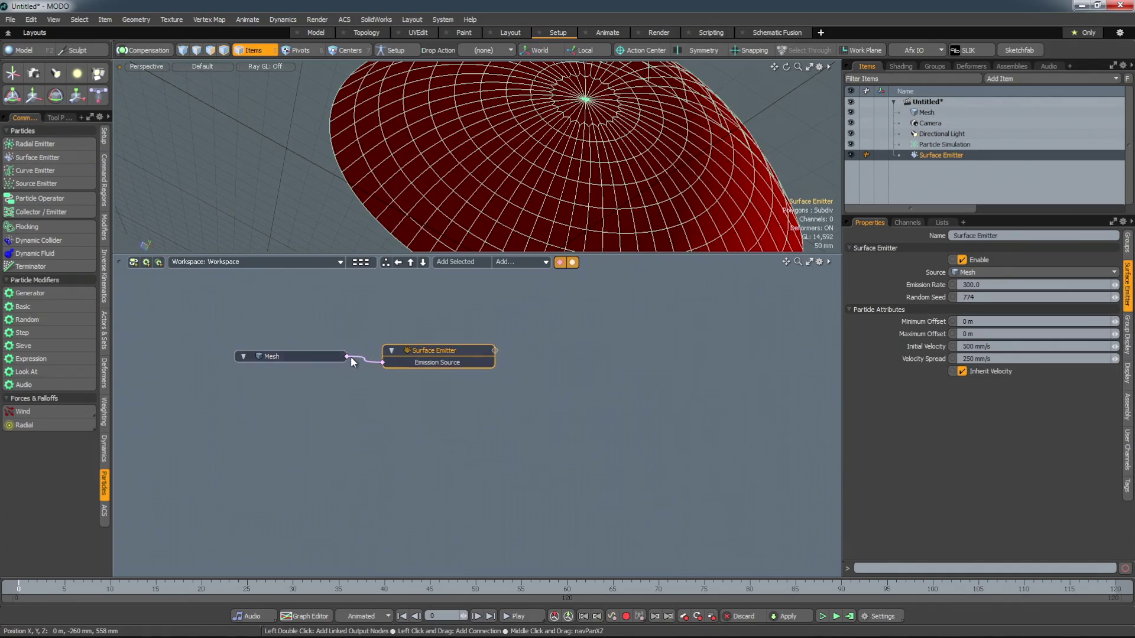
double_click(495, 353)
drag(586, 335, 716, 381)
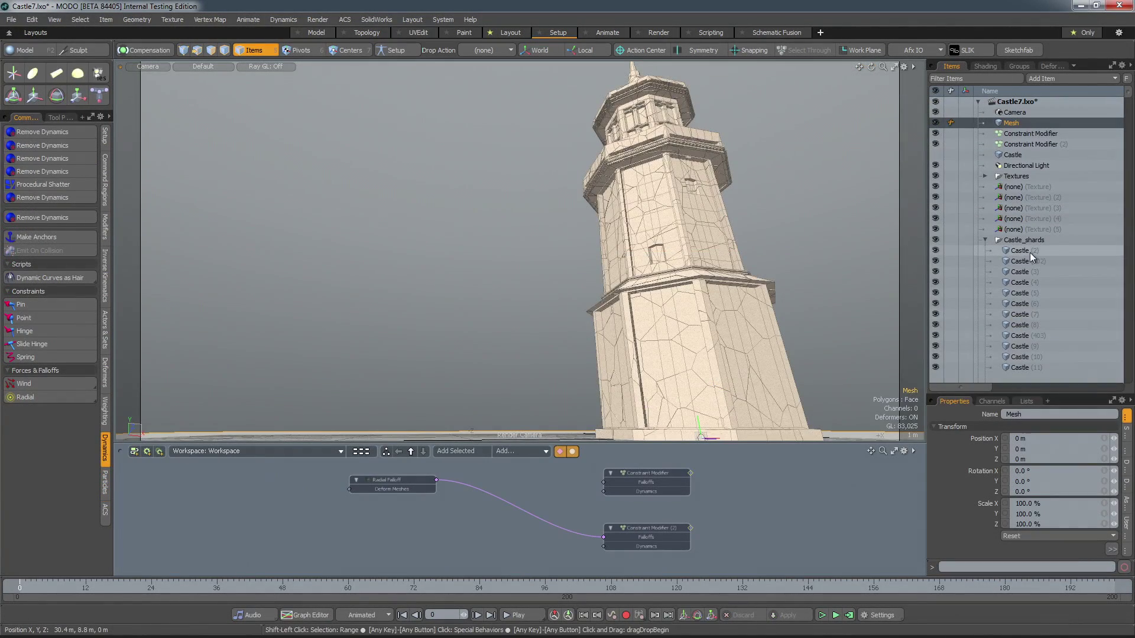
Step: Select the Castle_shards, drag Particle Simulation and Collision Emitter into the schematic, then play
click(1030, 253)
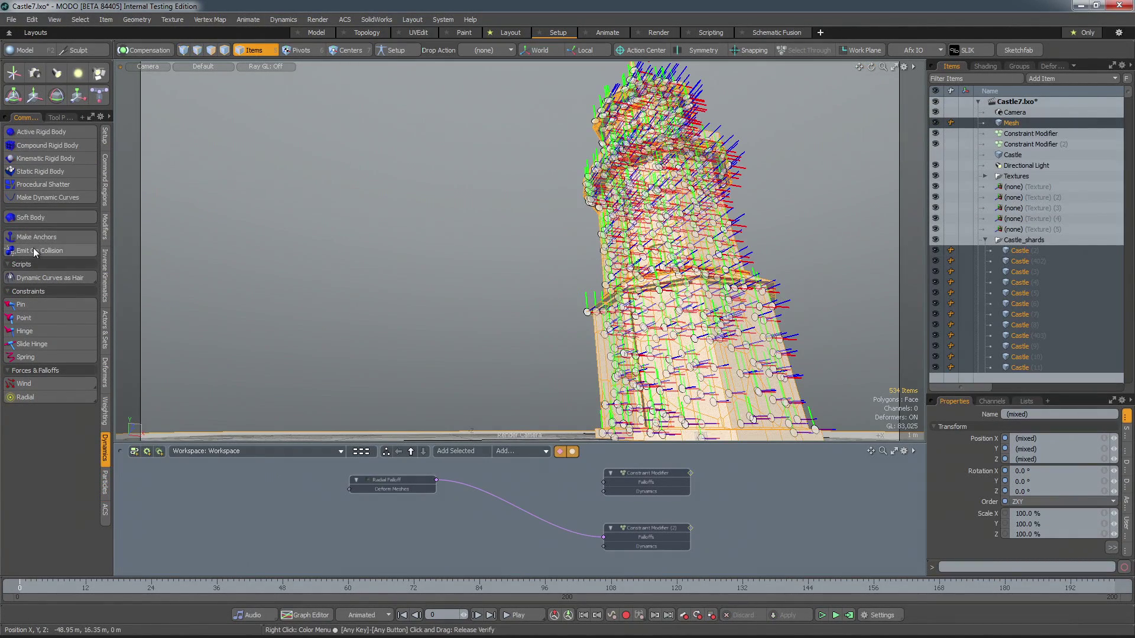
drag(1128, 93, 1129, 378)
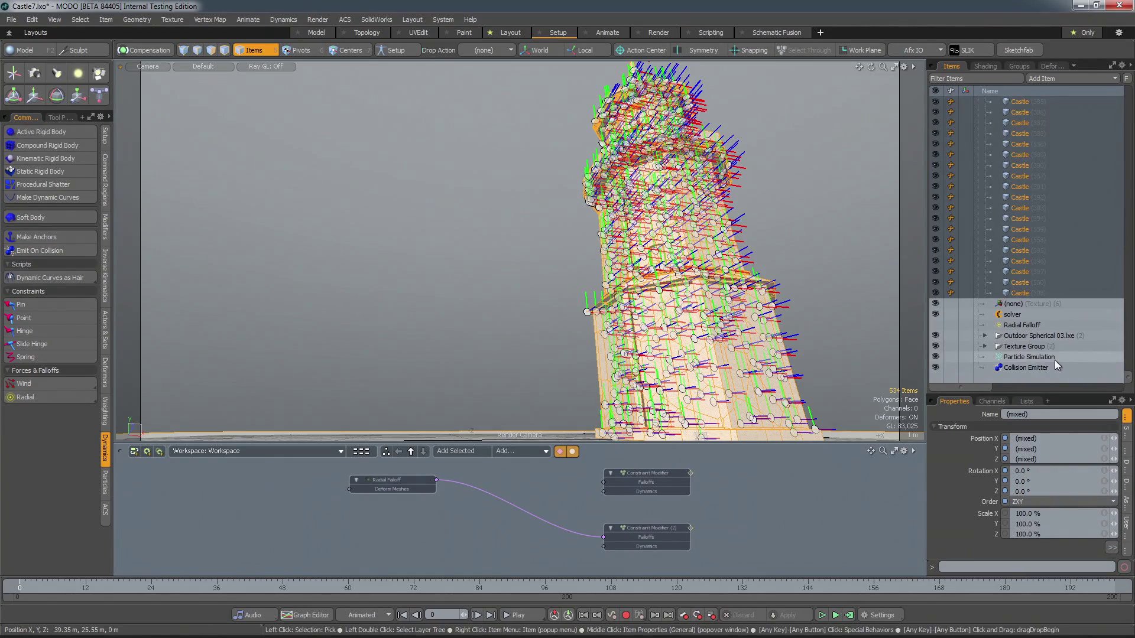
click(1054, 357)
shift+click(1023, 367)
drag(1023, 367, 799, 488)
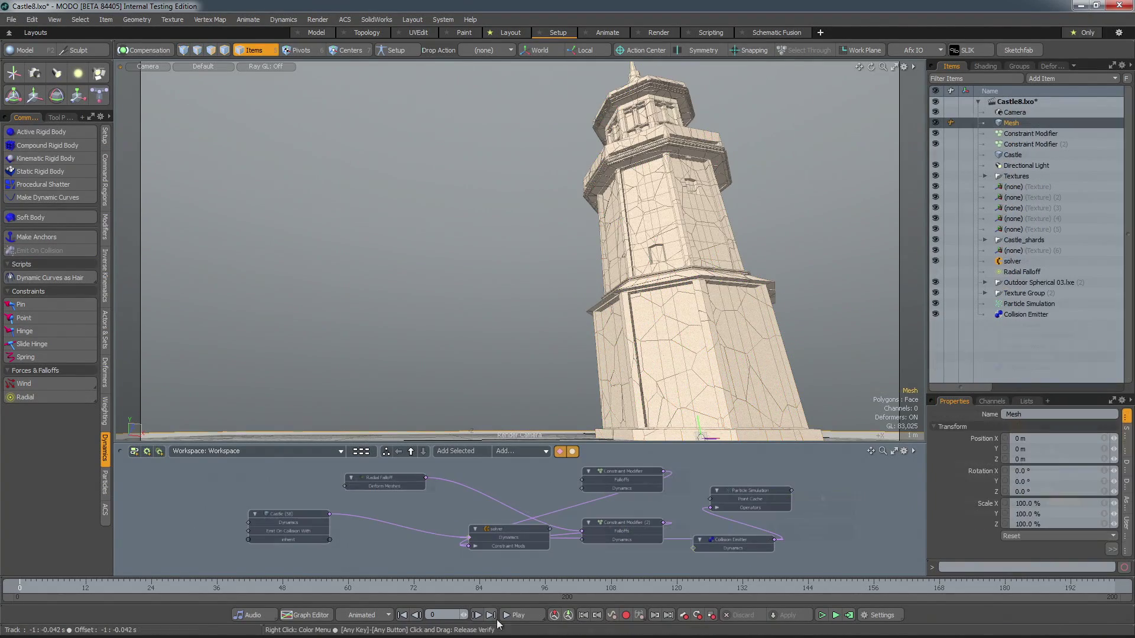
click(518, 615)
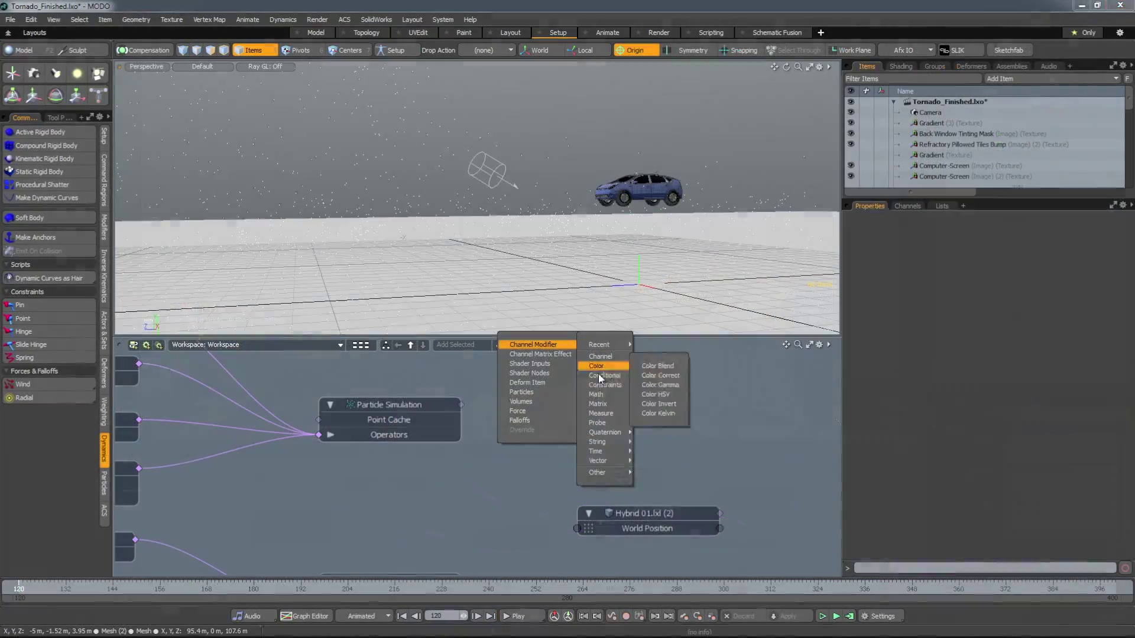
Step: Add a Particle Constraint:Position node, move it right, and play the tornado simulation
mouse_move(601, 385)
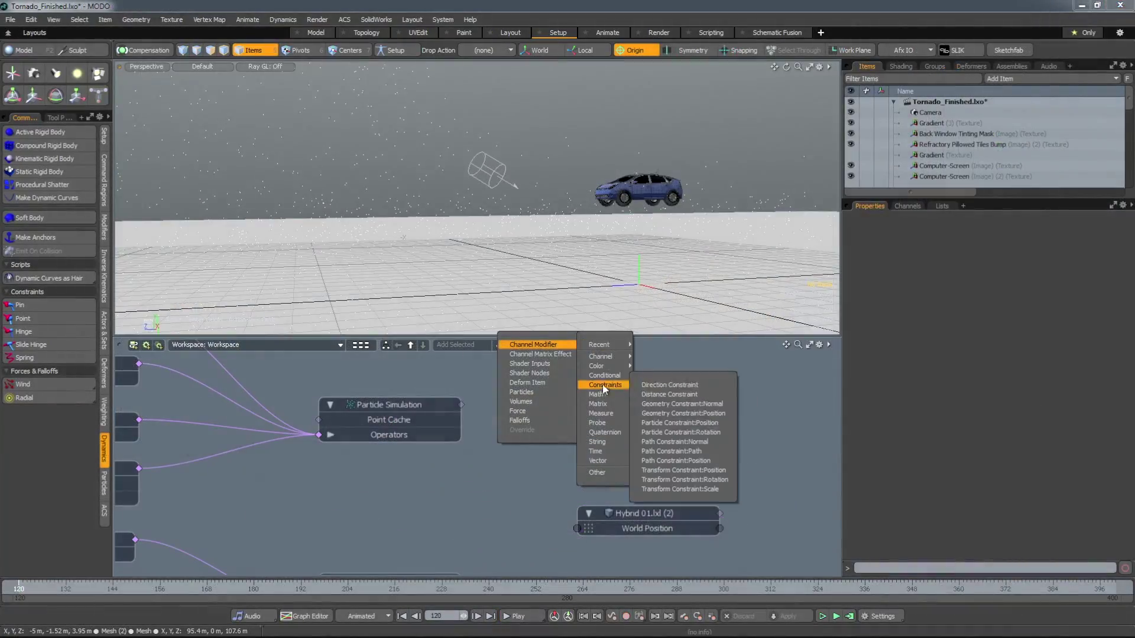
click(662, 423)
drag(537, 408, 691, 401)
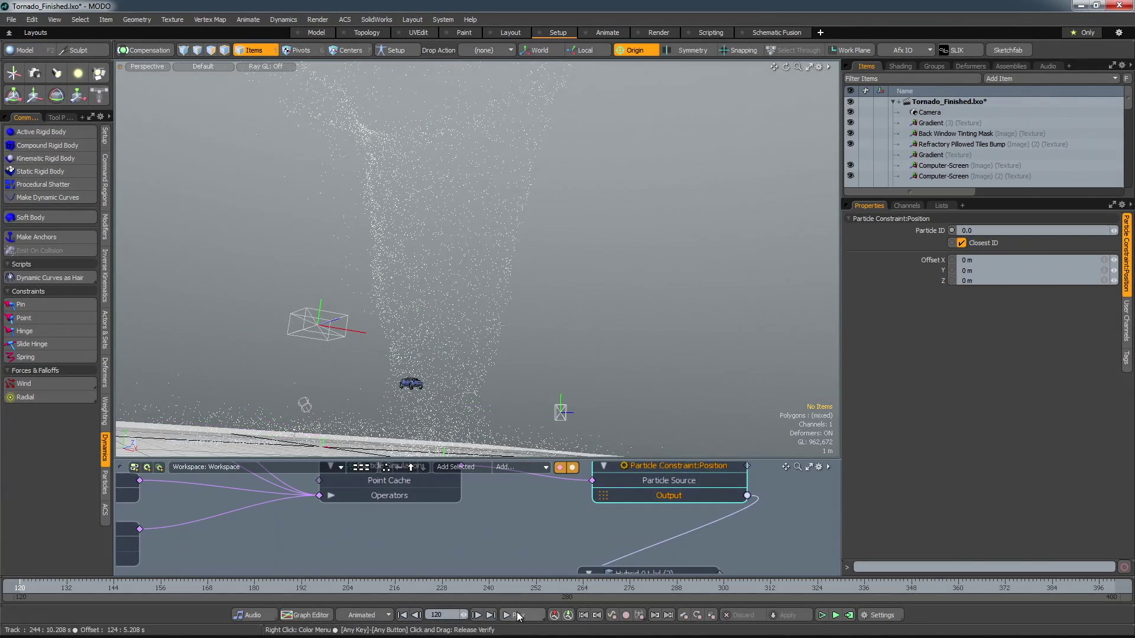
click(517, 616)
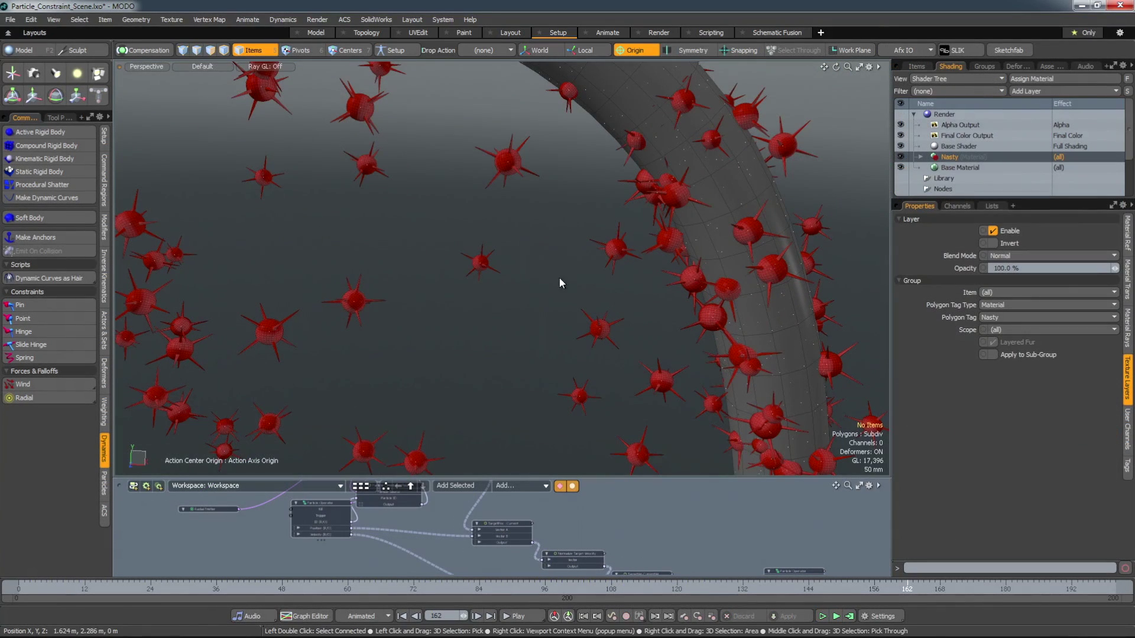
Step: Save the simulation through Dynamics > Save Simulation as a cache file named 'cache'
click(283, 19)
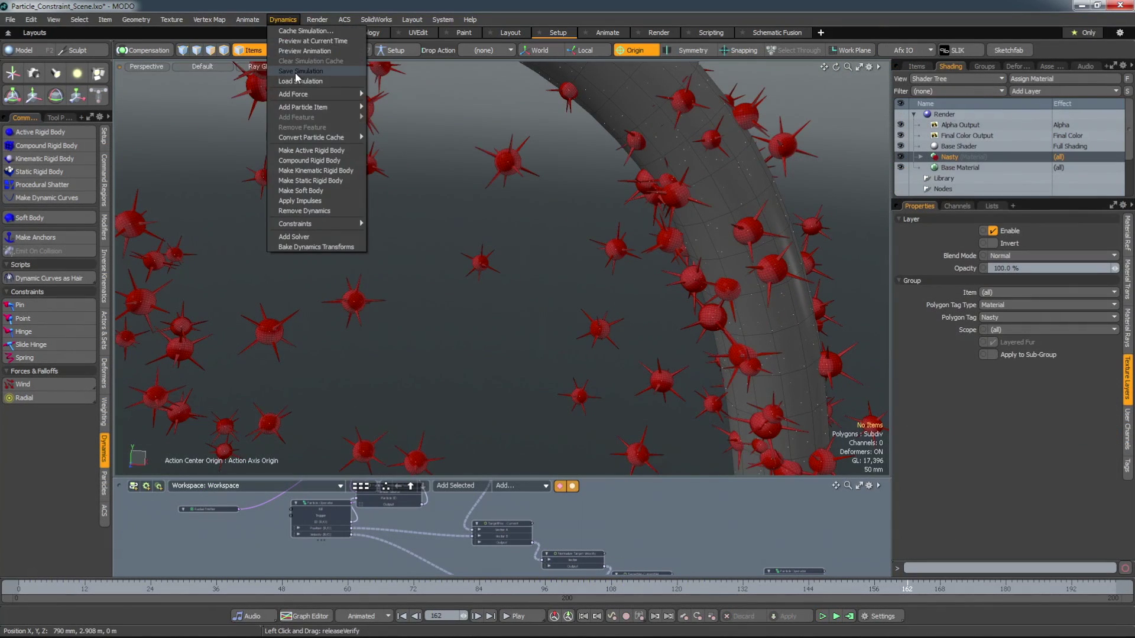
click(296, 72)
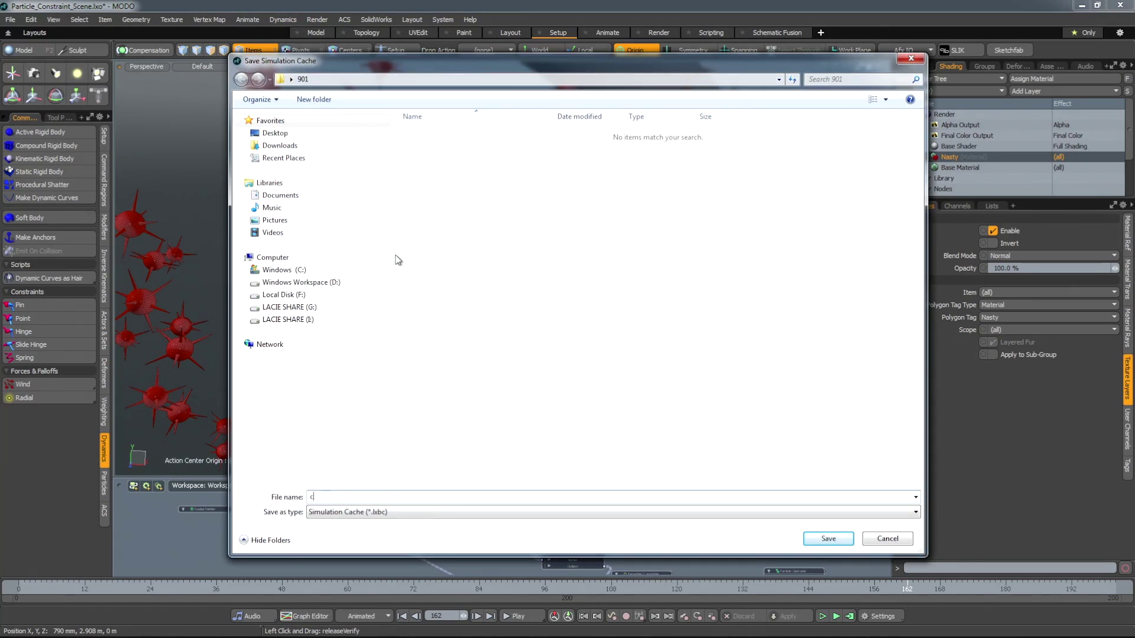
click(828, 539)
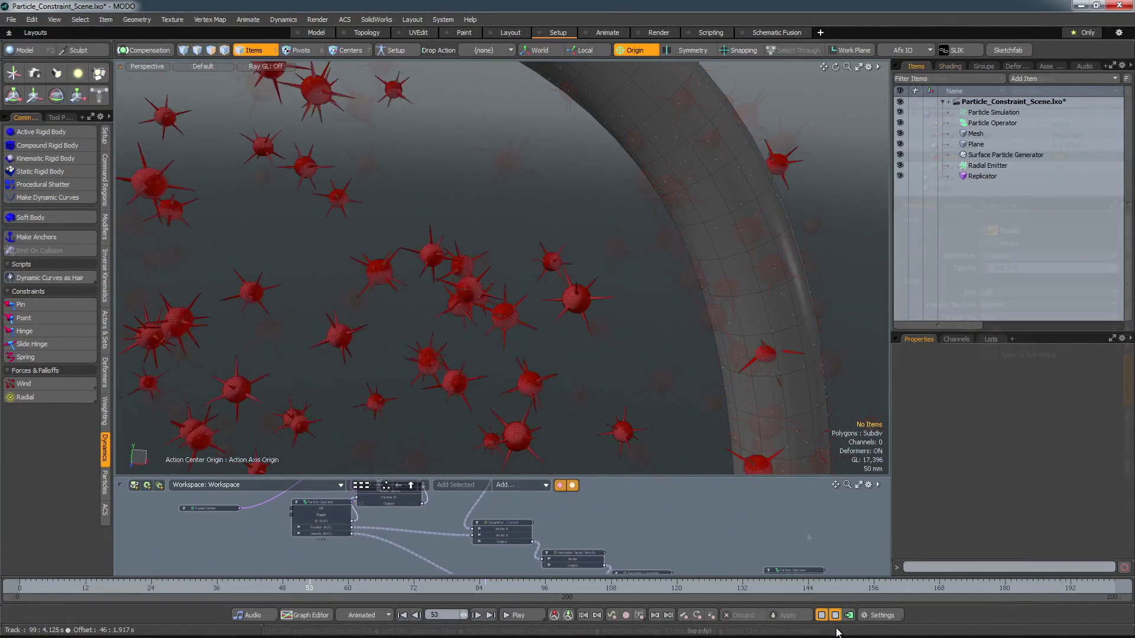